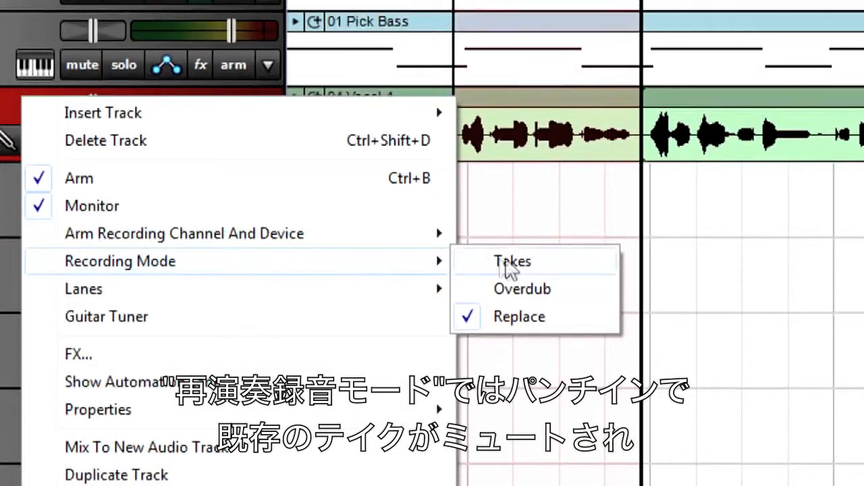
Record a punch-in take on the vocal track in Takes mode, and switch the track's recording mode to Overdub.
click(506, 261)
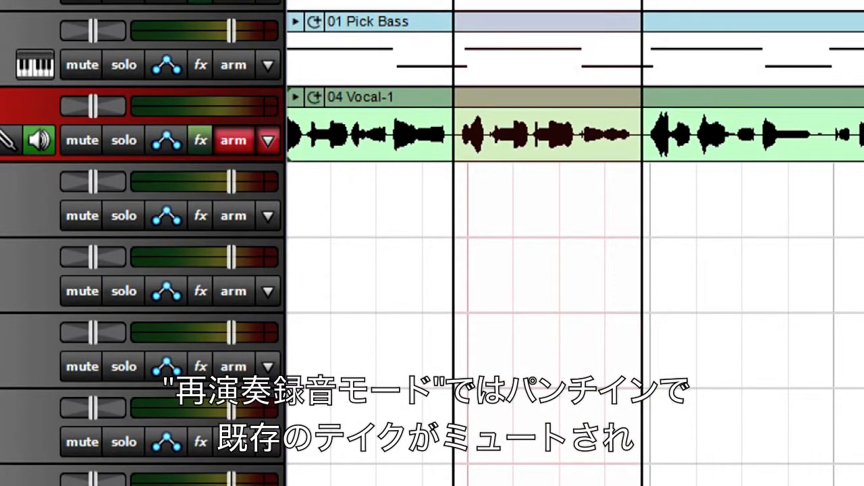
key(r)
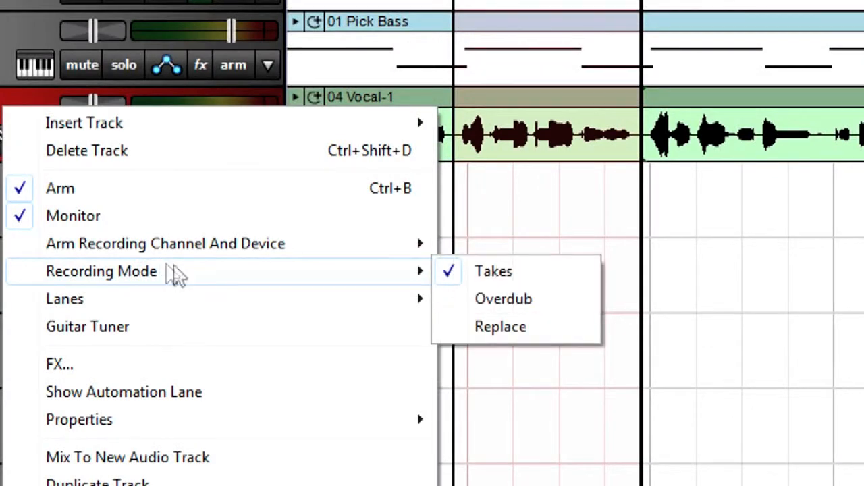
click(507, 299)
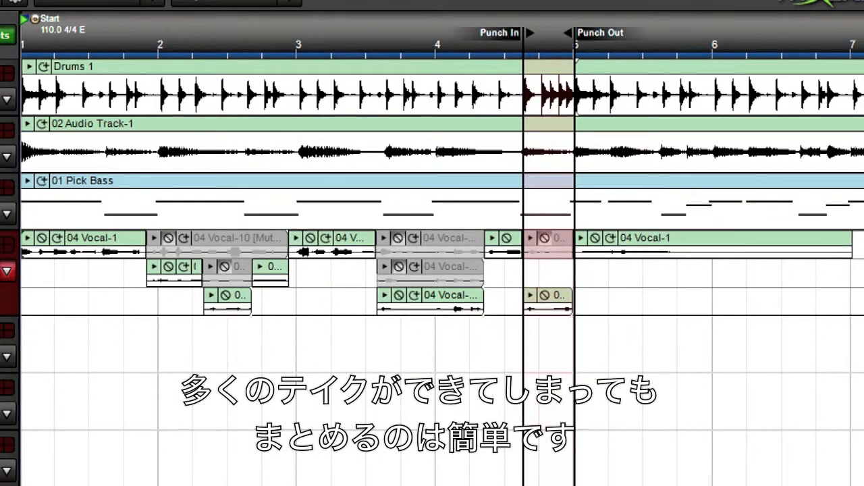
Delete the four unwanted muted clips before the punch region from the vocal track's lanes.
click(235, 239)
key(Delete)
click(241, 265)
key(Delete)
click(441, 245)
key(Delete)
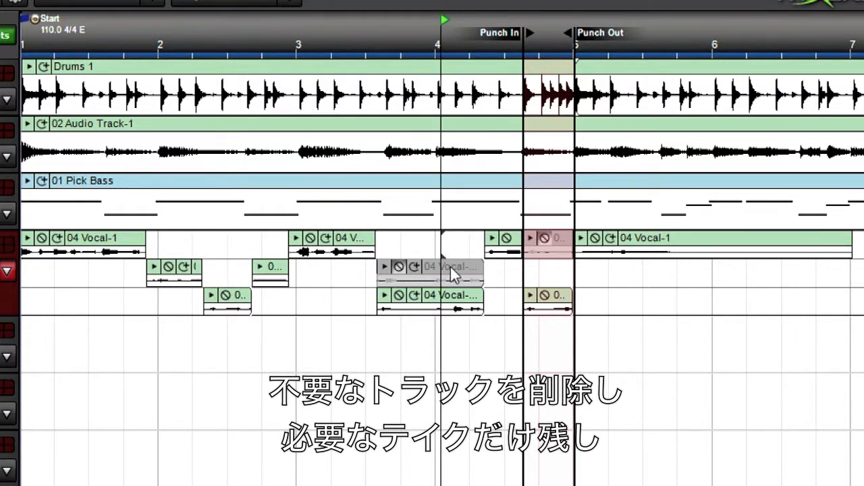
click(450, 264)
key(Delete)
Merge all remaining vocal clips across the track's lanes.
drag(861, 246, 30, 299)
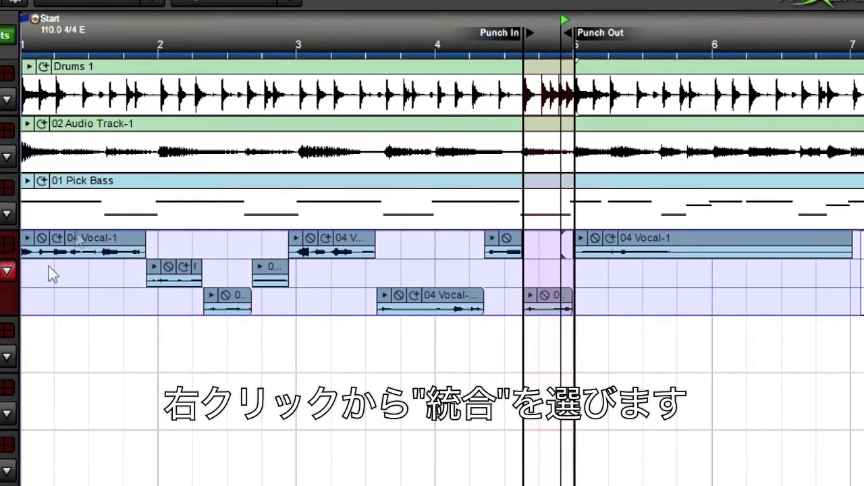
right_click(79, 233)
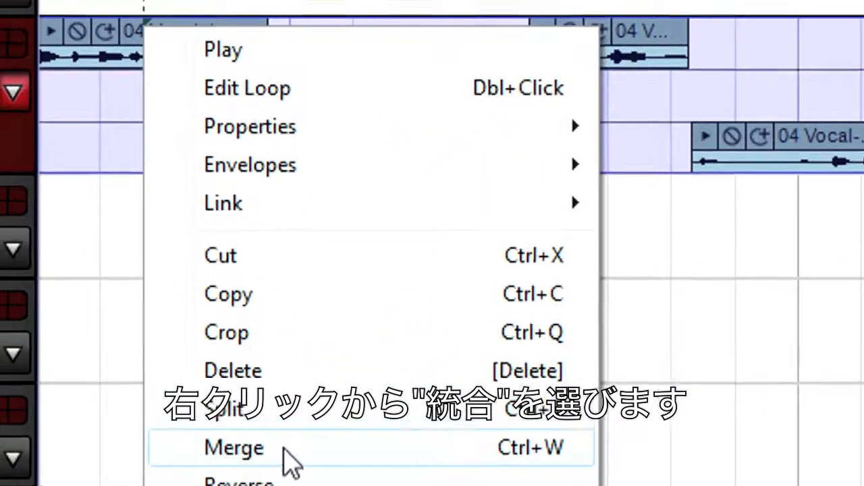
click(257, 451)
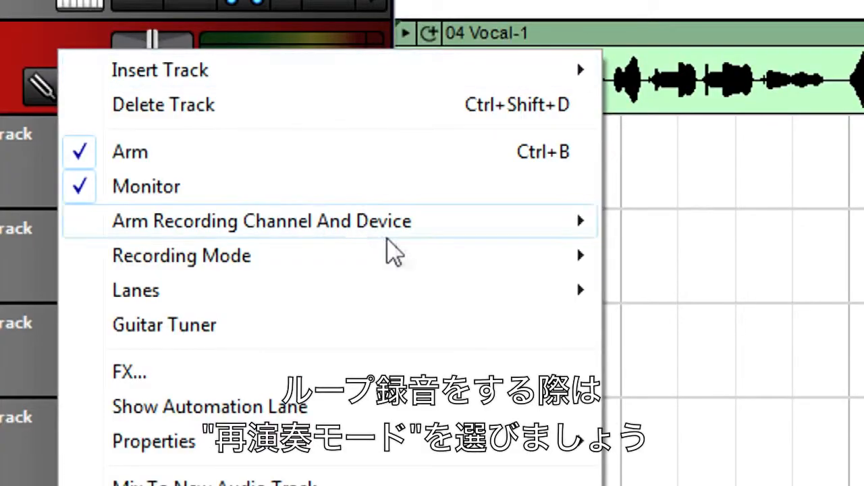
Set the vocal track's recording mode to Takes.
mouse_move(405, 256)
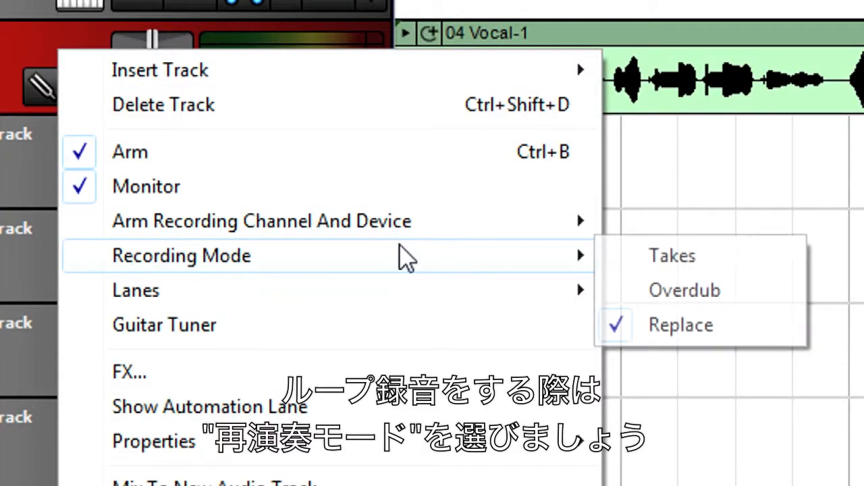
click(626, 256)
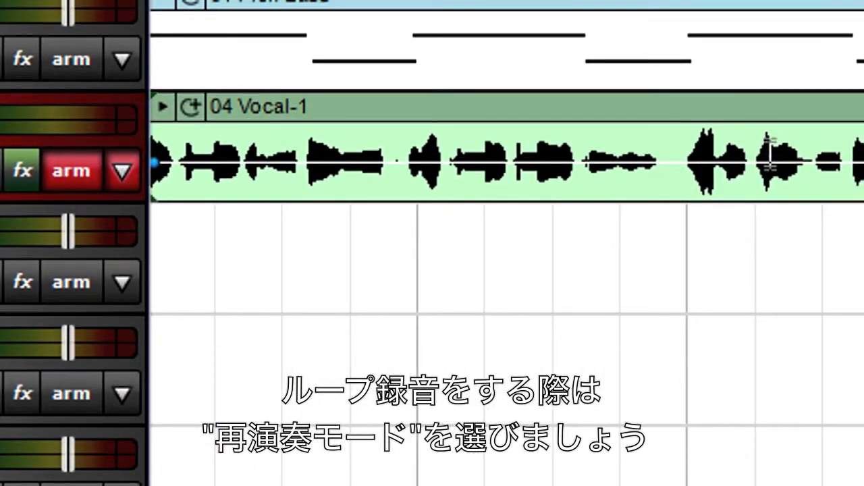
Loop the opening section of the vocal clip up to just past bar 3 and record takes over it.
drag(770, 145, 170, 138)
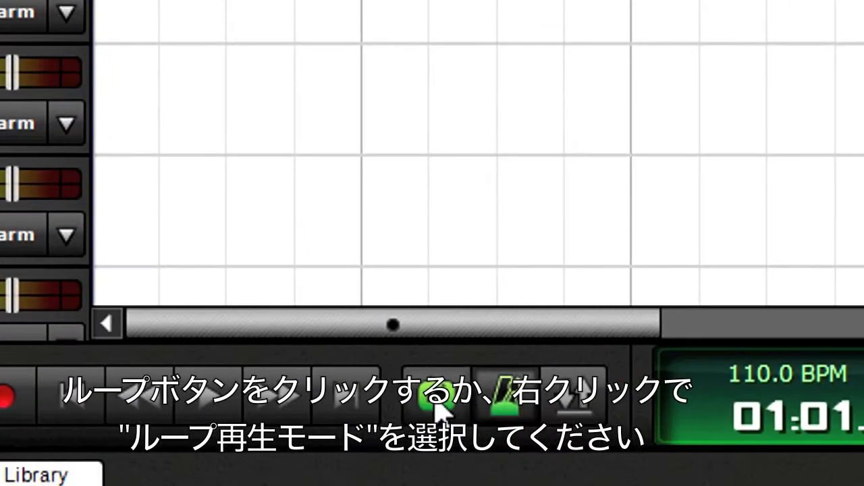
click(434, 398)
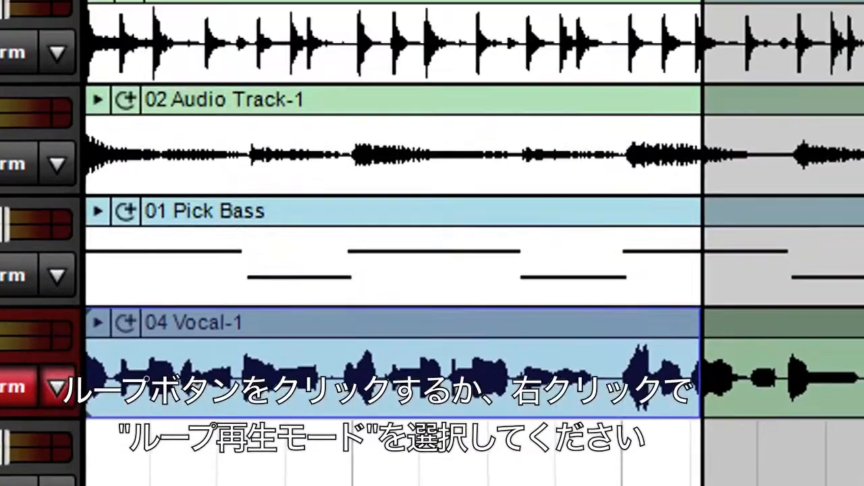
right_click(401, 105)
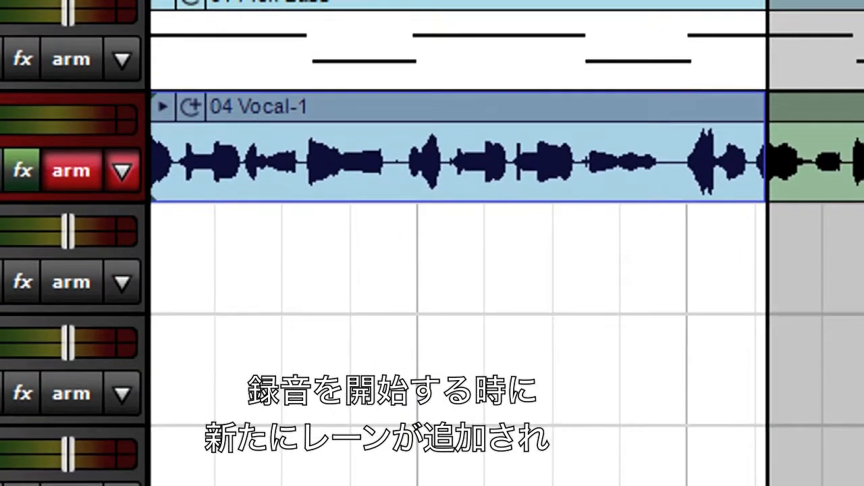
key(r)
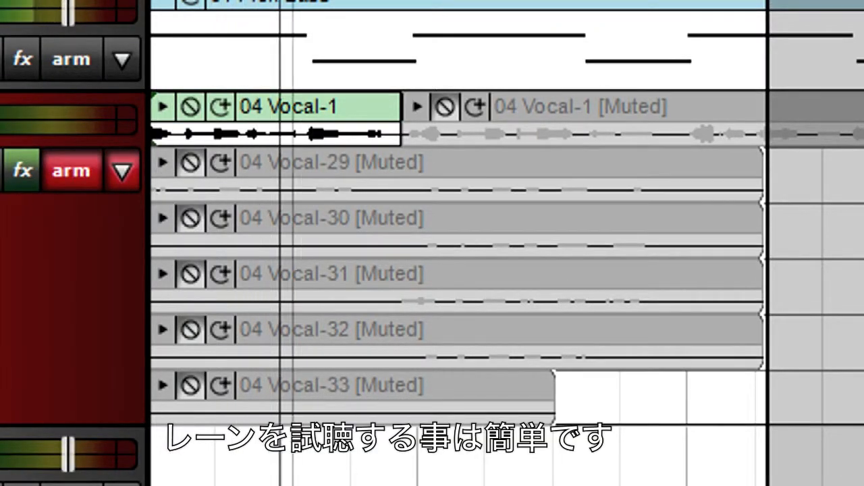
Unmute takes 04 Vocal-32 and 04 Vocal-30, and delete the remaining muted clips from the vocal track's lanes.
click(190, 328)
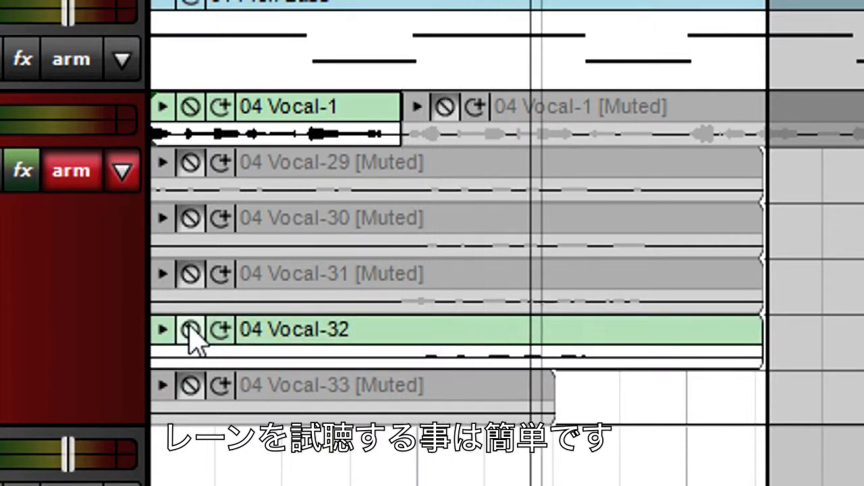
click(192, 219)
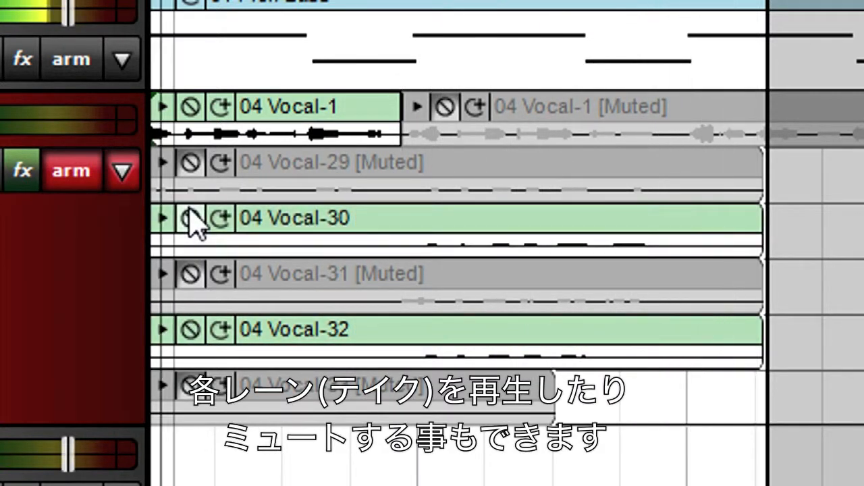
click(284, 162)
key(Delete)
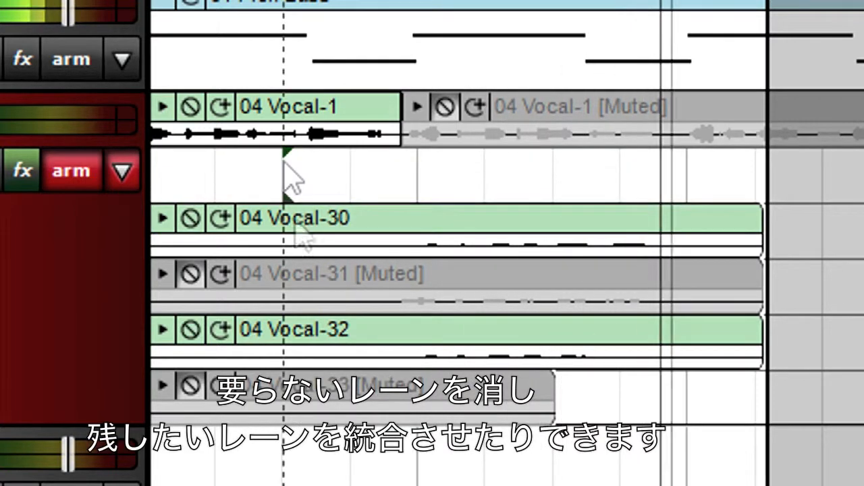
click(319, 273)
key(Delete)
click(341, 398)
key(Delete)
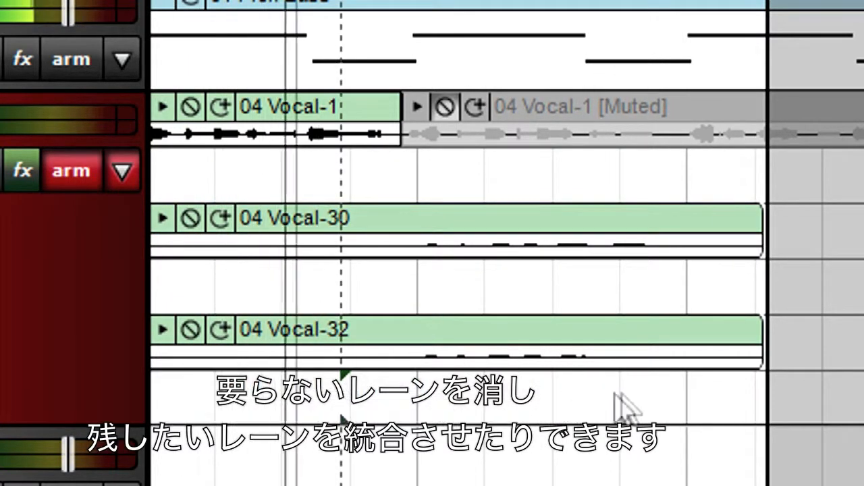
click(622, 125)
key(Delete)
Merge the kept vocal takes into a single clip.
drag(706, 424, 241, 116)
right_click(241, 117)
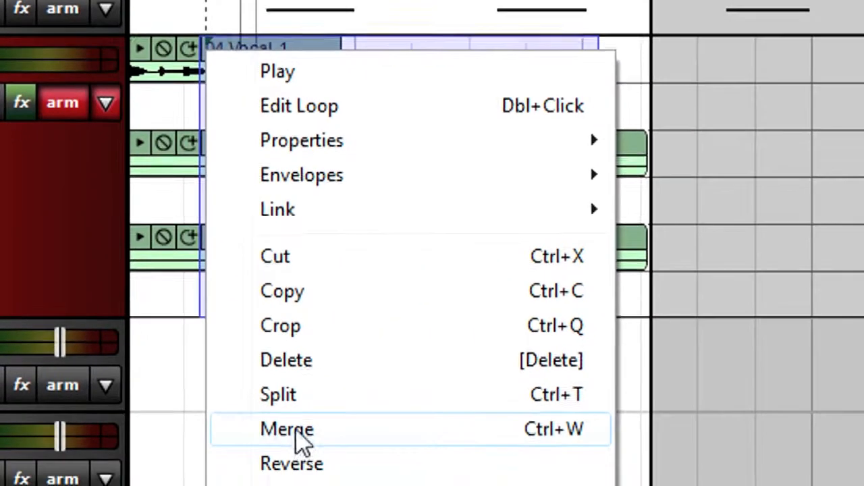
click(302, 442)
Remove the empty lanes from the vocal track.
right_click(255, 105)
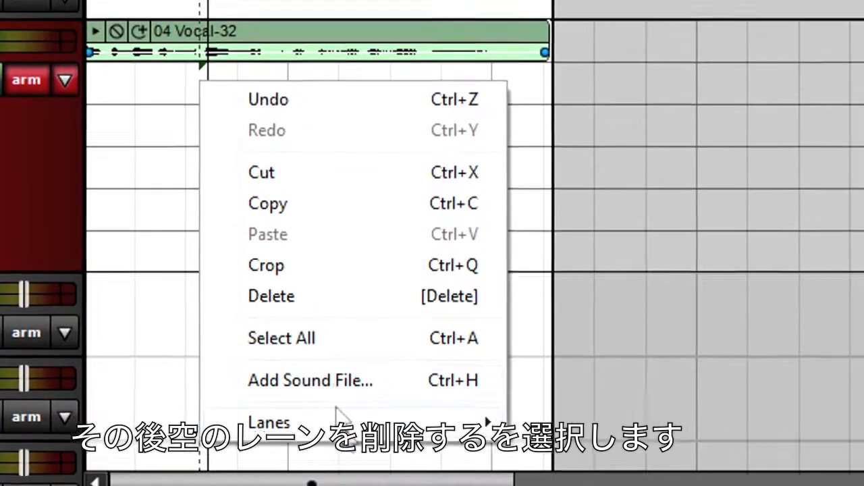
mouse_move(378, 451)
click(569, 459)
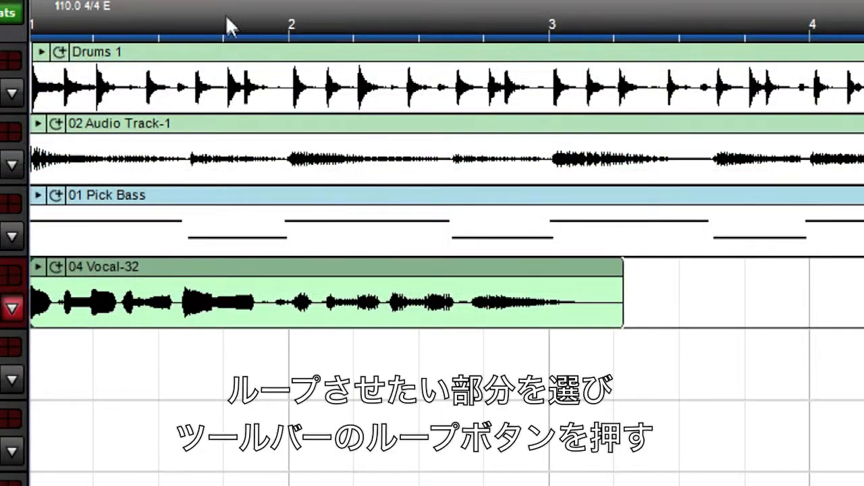
Select the time from the last beat of bar 1 to the last beat of bar 2 and enable Loop Playback Mode.
drag(226, 18, 478, 25)
right_click(405, 12)
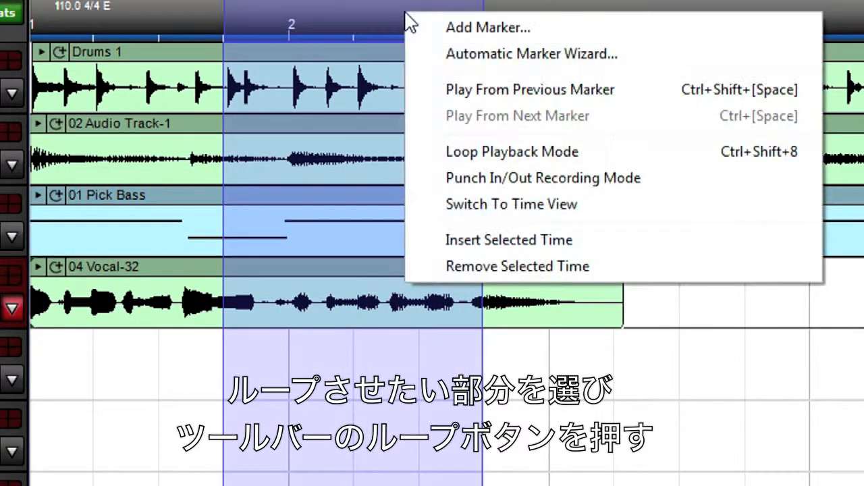
click(451, 152)
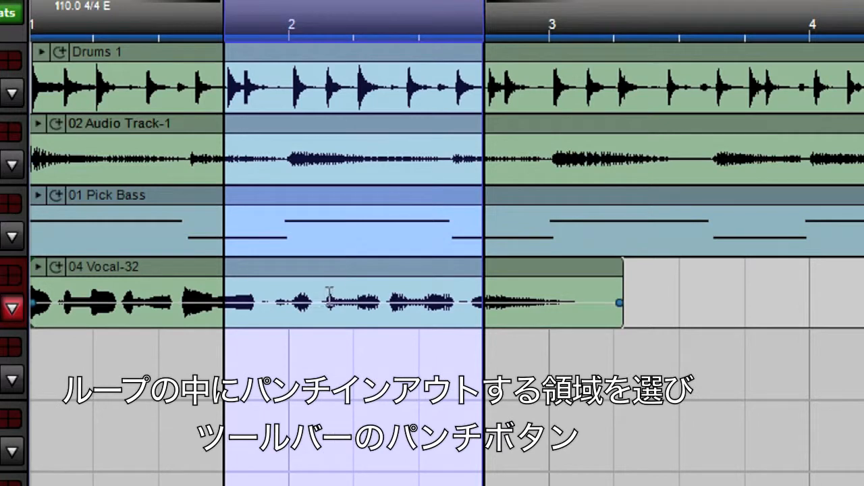
Select a short phrase of the vocal clip inside the loop, just after bar 2, and enable Punch In/Out Recording Mode.
drag(322, 297, 382, 298)
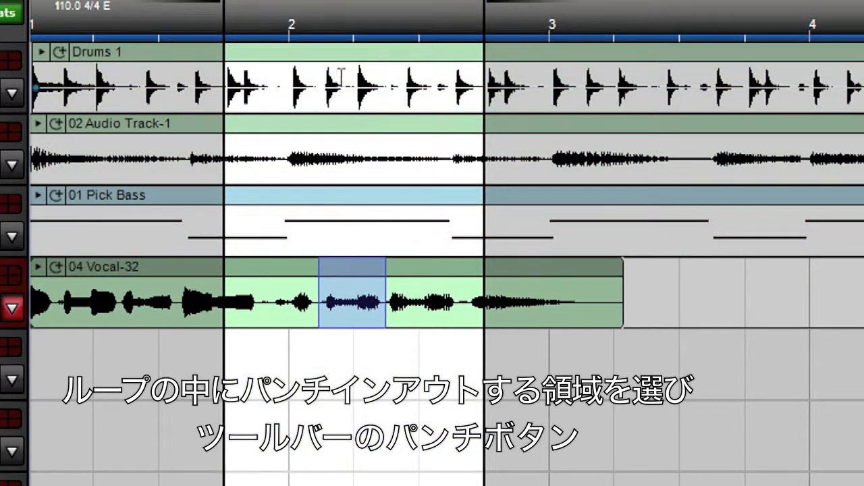
right_click(332, 29)
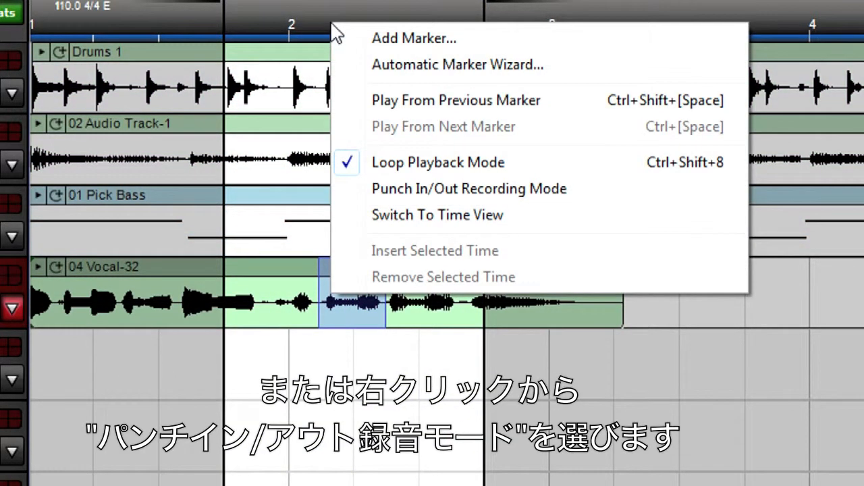
click(394, 189)
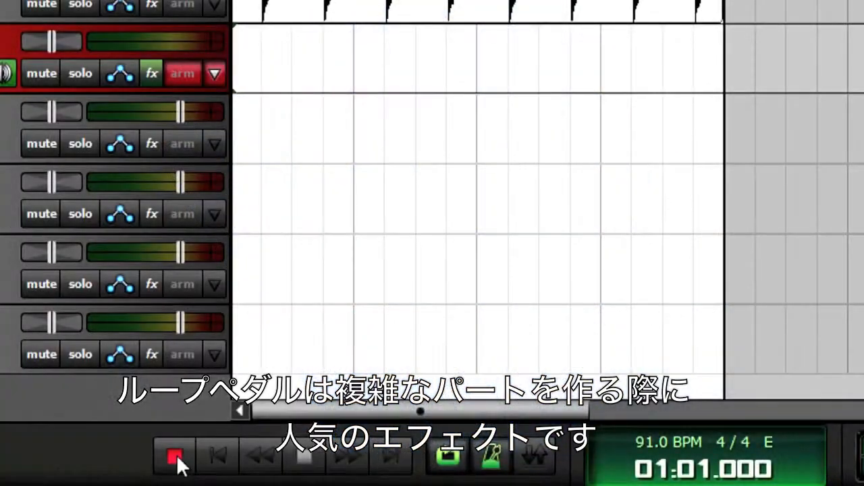
Record successive loop takes on the armed audio track and delete the take 04 Audio Track-20 during recording.
click(176, 455)
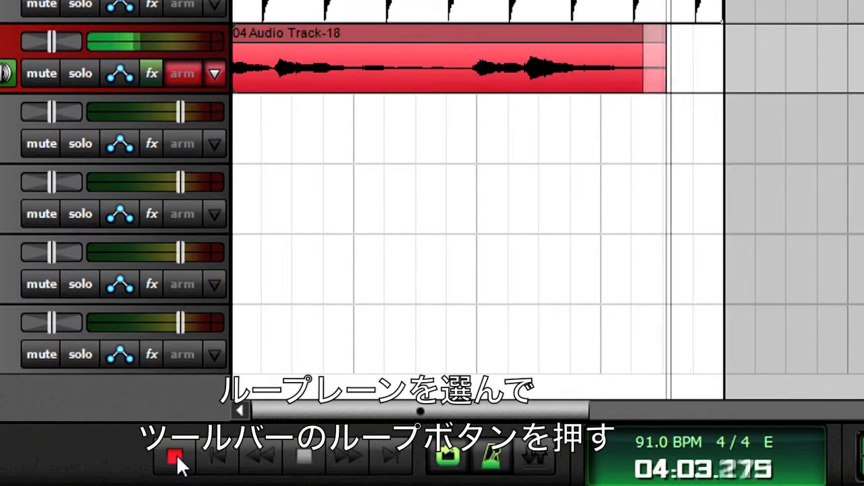
click(176, 459)
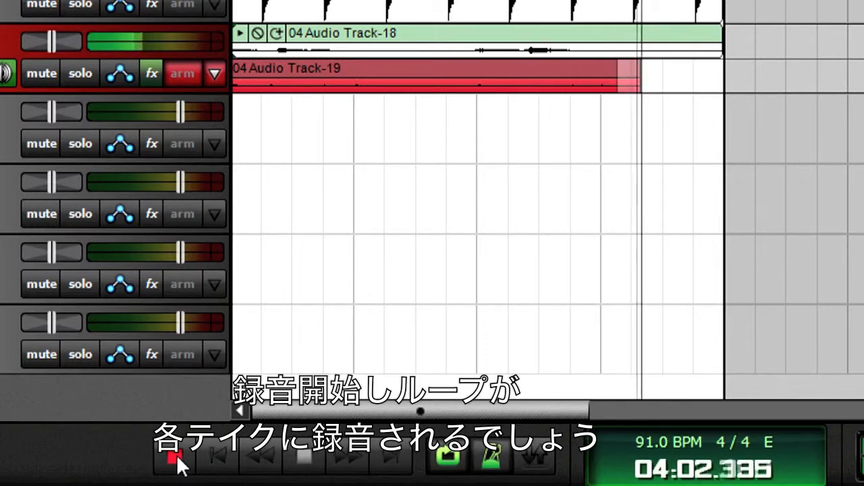
click(176, 459)
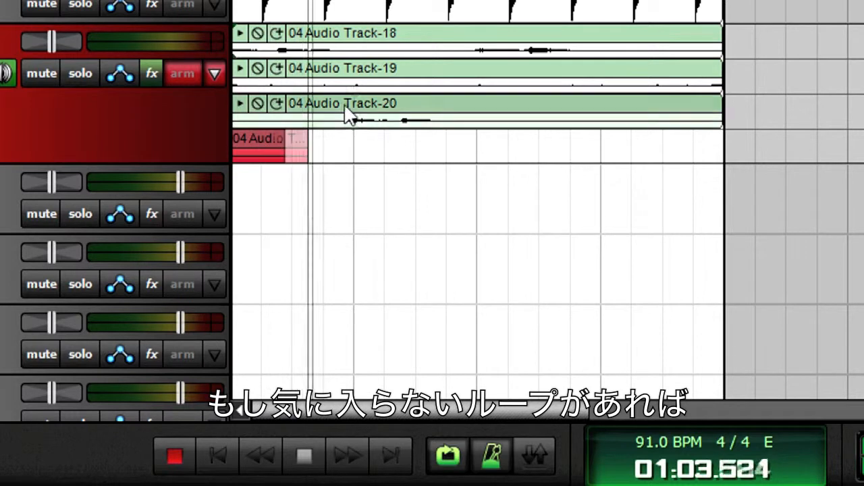
click(345, 106)
key(Delete)
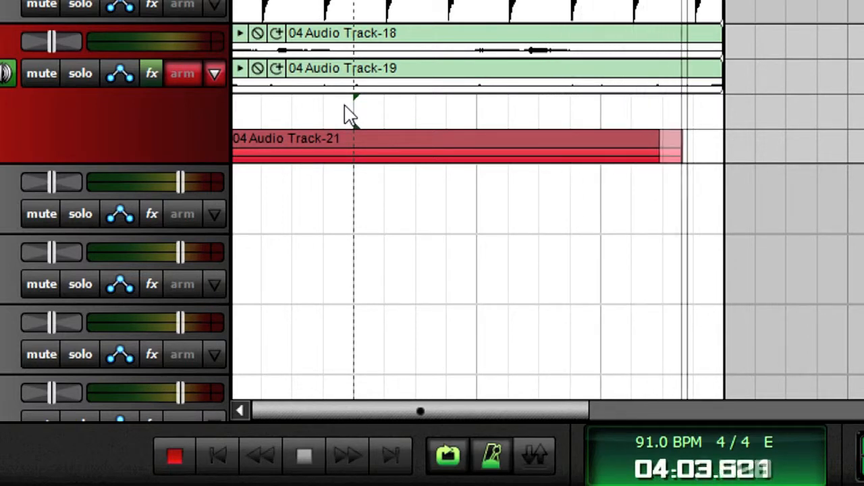
Record further loop takes on the armed track, stopping partway through the loop and restarting the recording from that point.
key(space)
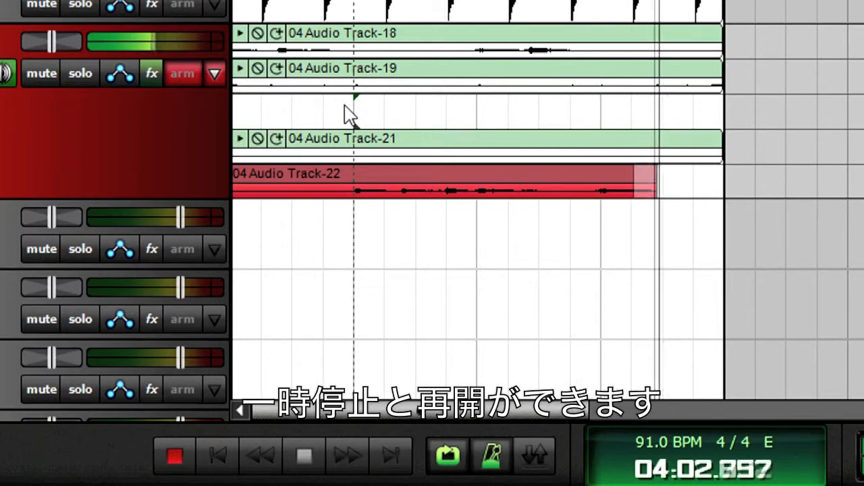
key(space)
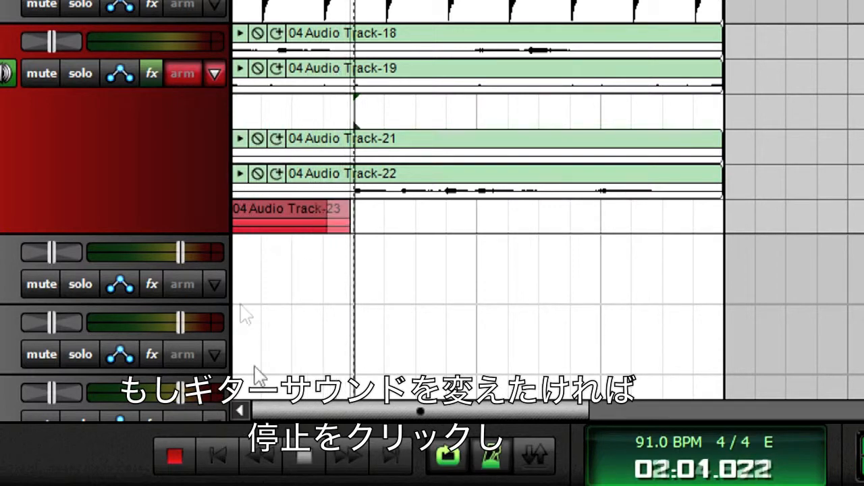
click(303, 462)
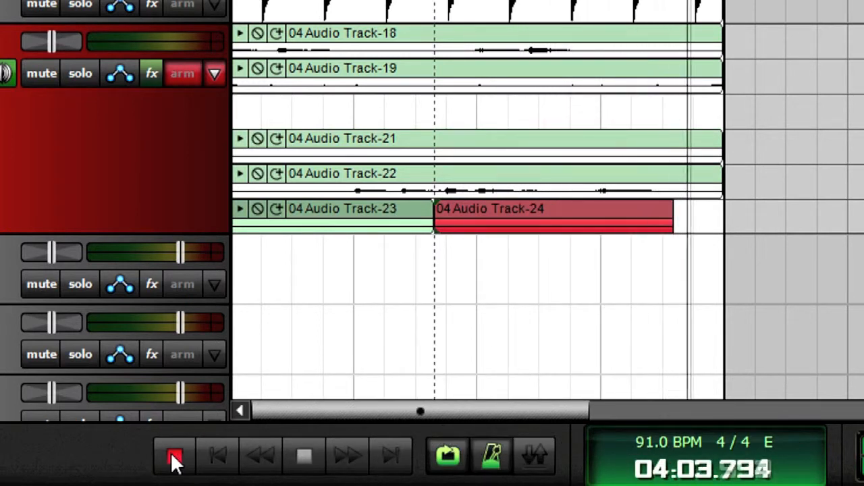
click(174, 459)
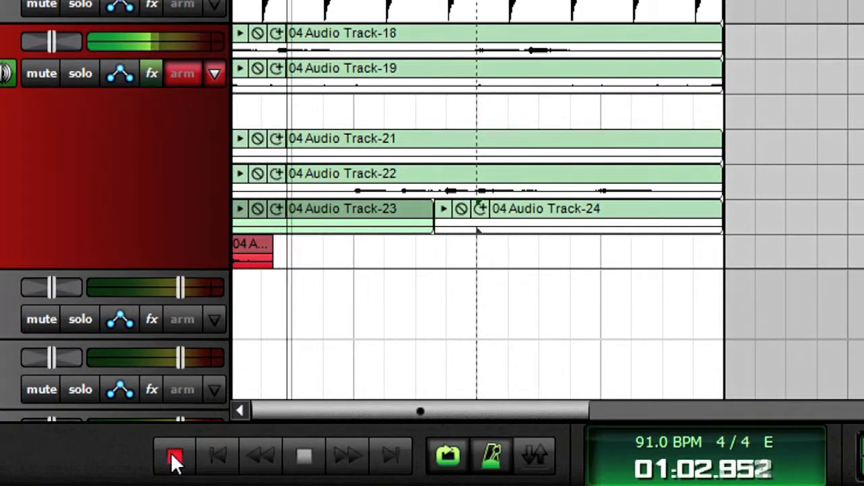